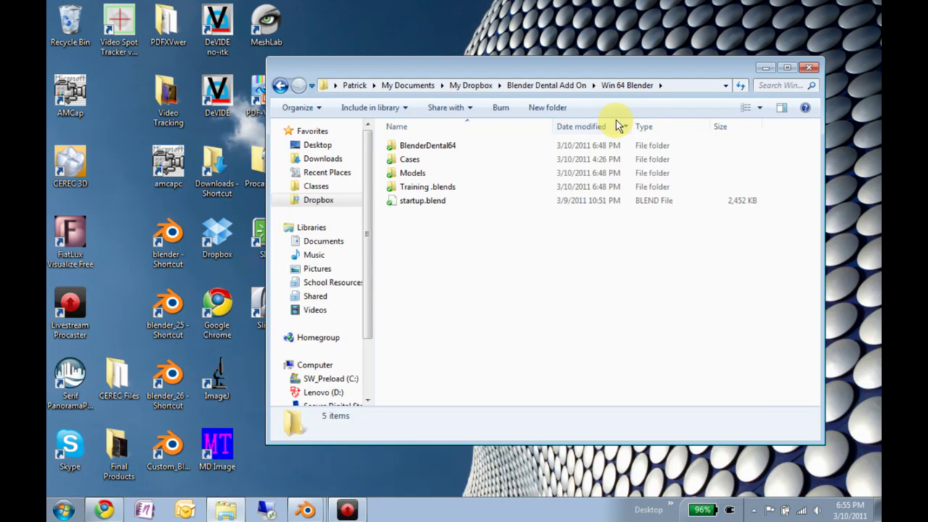
Open the BlenderDental64 folder inside Win 64 Blender.
double_click(423, 148)
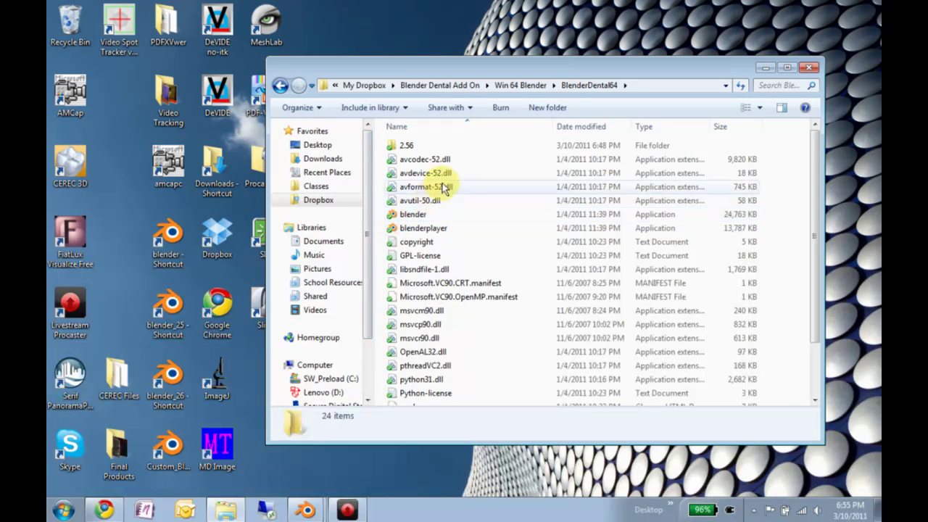
Go back to Win 64 Blender, reopen BlenderDental64 and launch Blender from the taskbar.
click(534, 87)
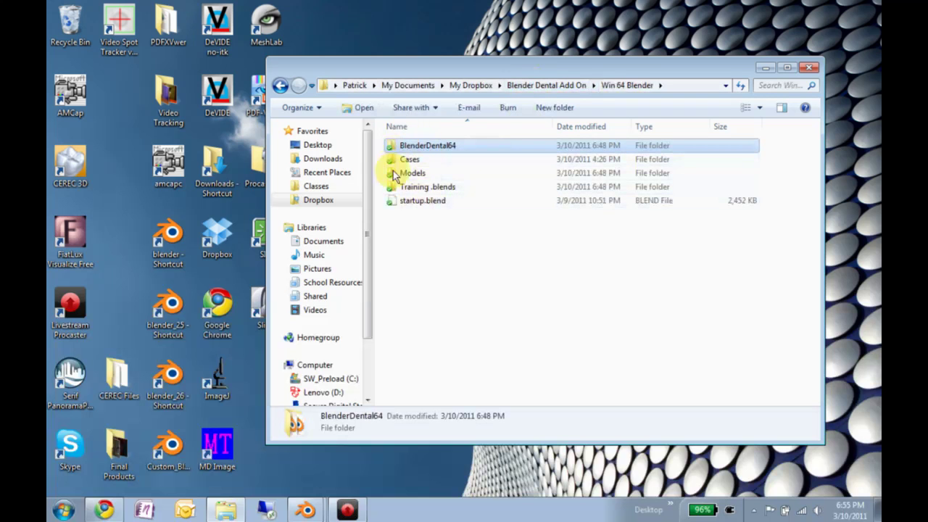
click(428, 145)
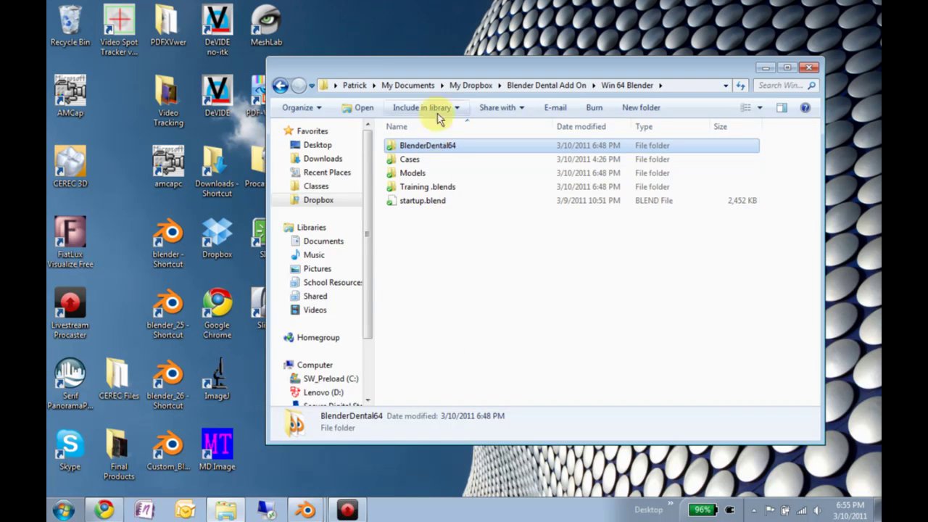
double_click(423, 148)
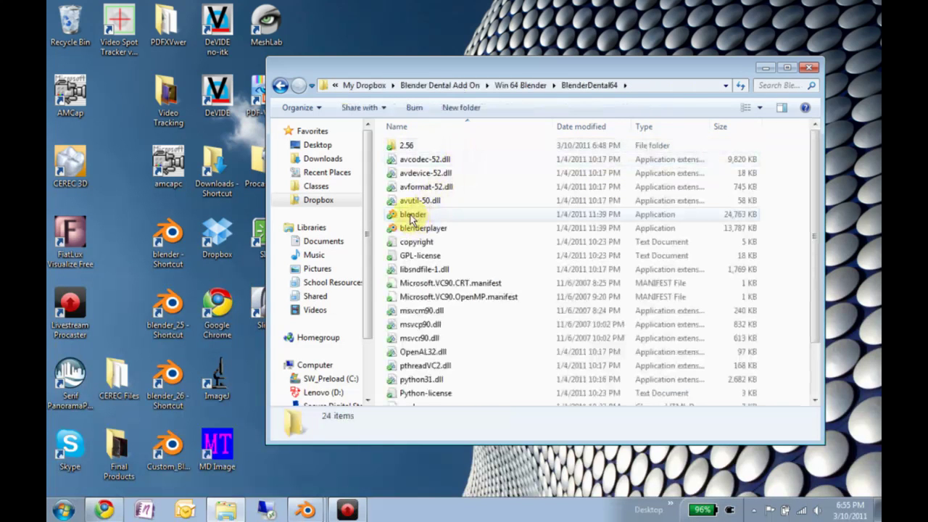
click(293, 514)
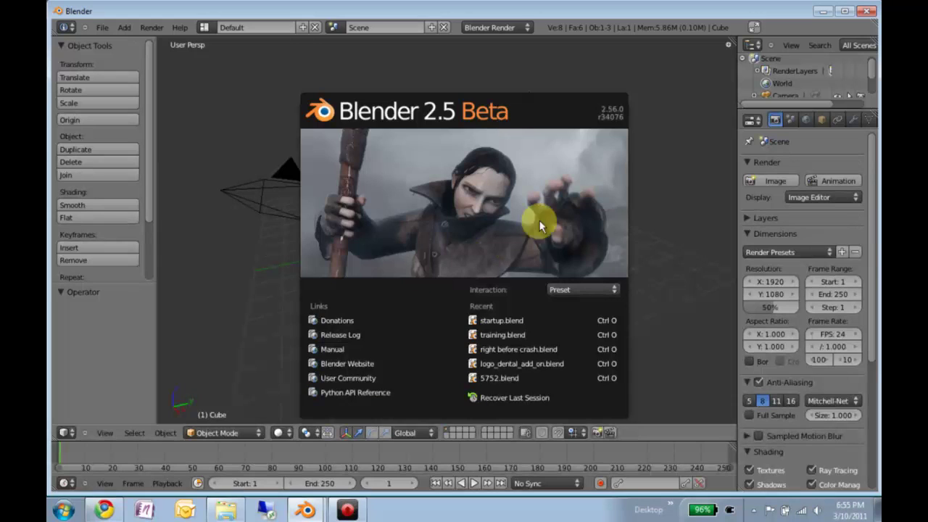
Dismiss the splash and open startup.blend from the Current startup files folder.
click(655, 208)
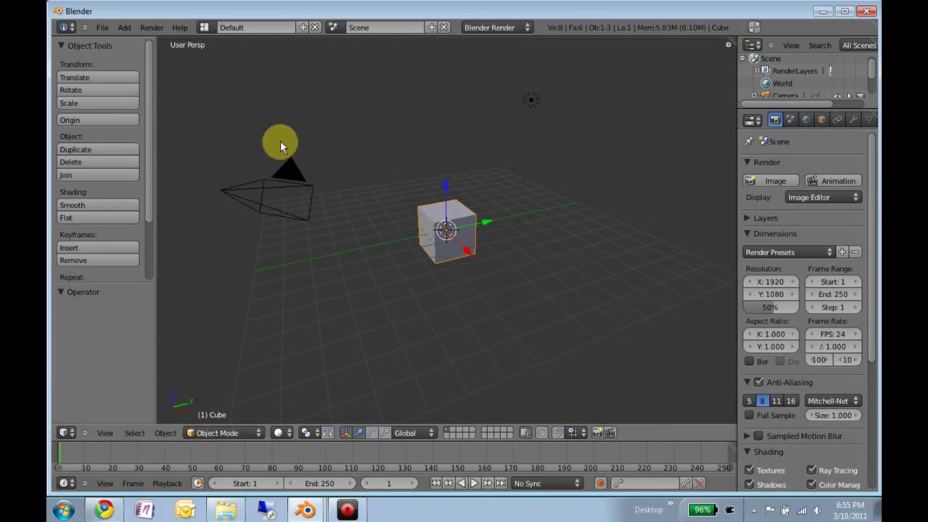
click(102, 27)
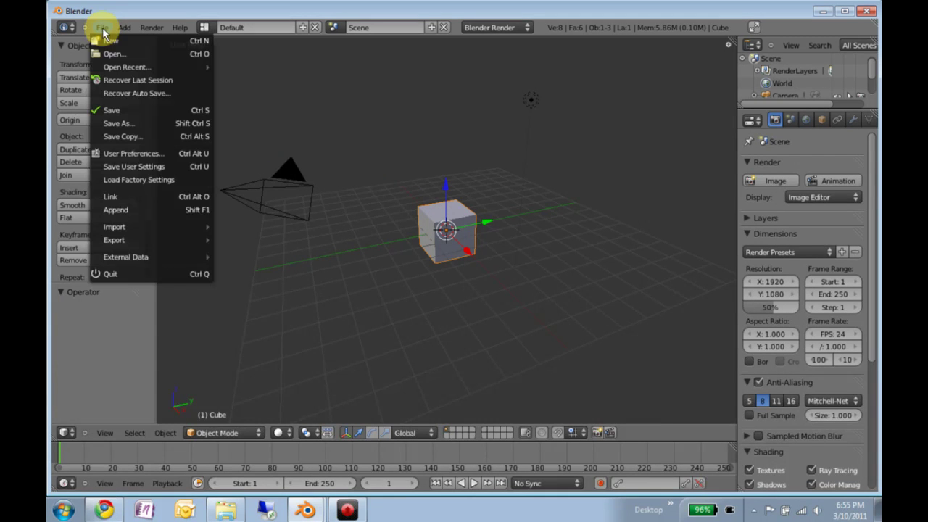
click(137, 54)
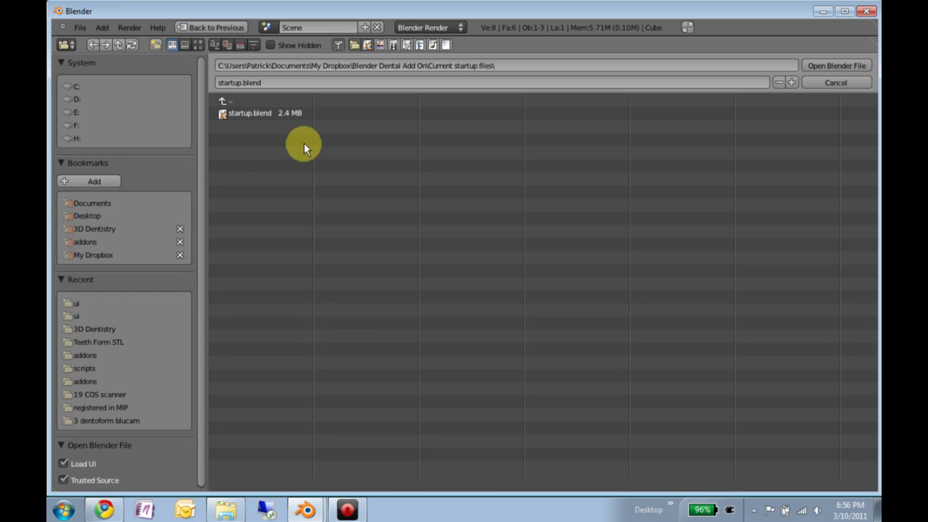
click(253, 114)
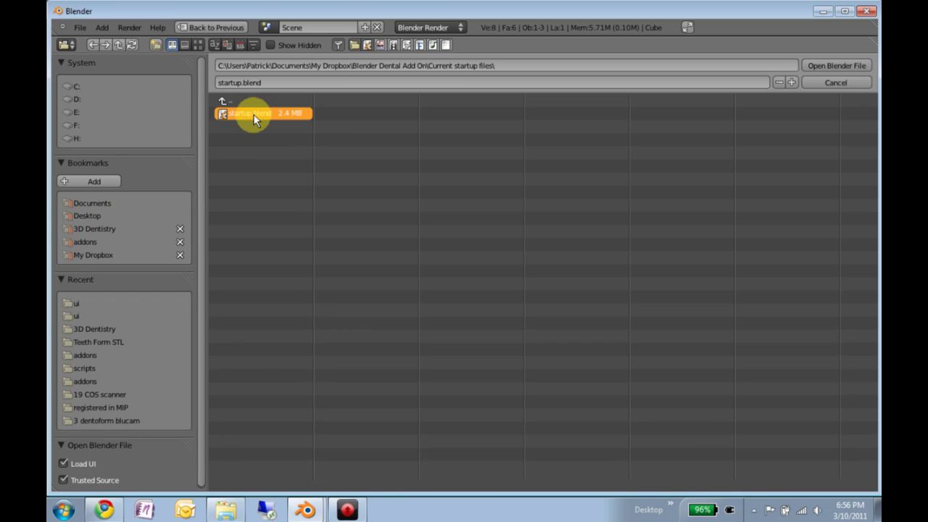
click(825, 65)
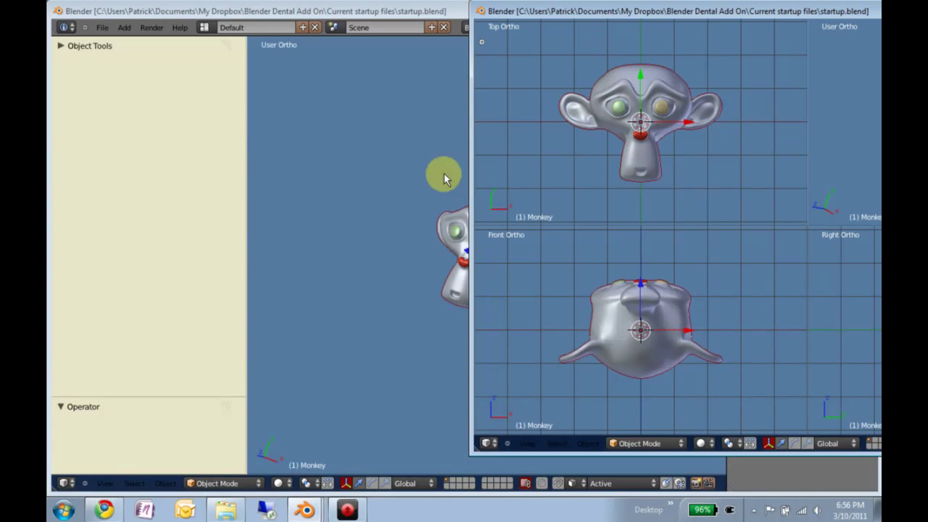
Move the extra four-viewport Blender window aside and minimize it.
drag(646, 10, 377, 29)
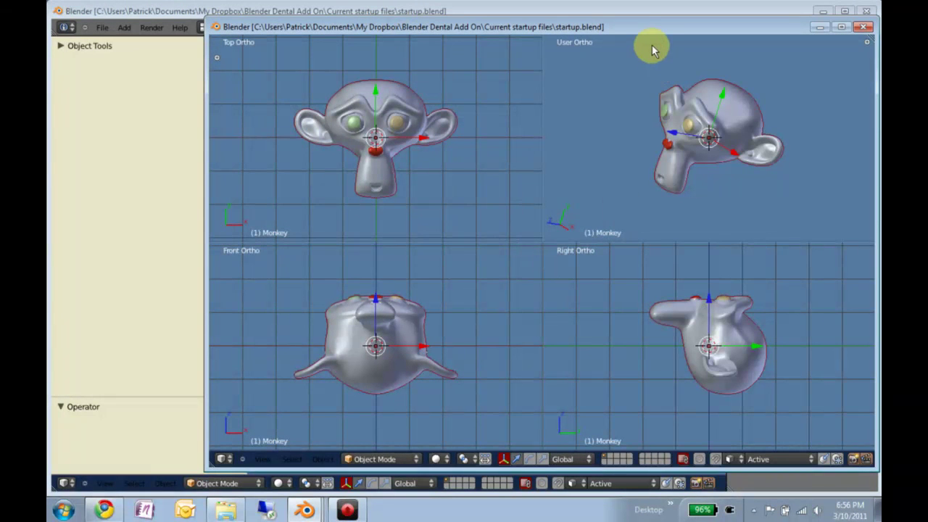
drag(646, 27, 623, 28)
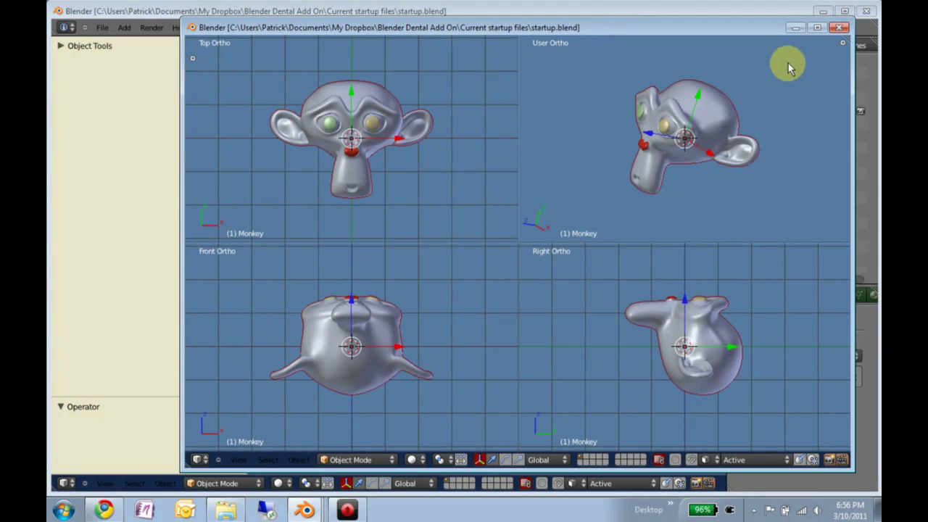
mouse_move(695, 29)
mouse_down()
mouse_move(669, 27)
mouse_move(700, 31)
mouse_up()
click(801, 31)
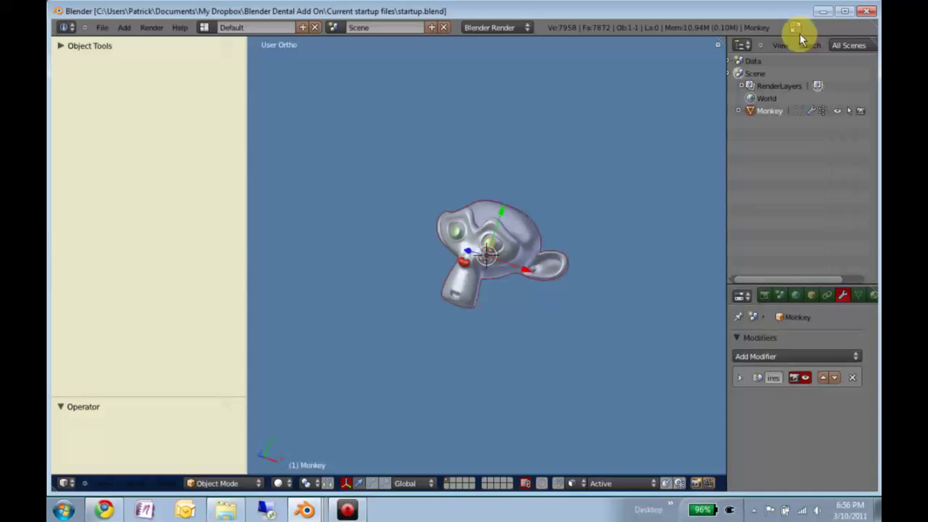
Orbit the single view to turn the Monkey toward the front.
middle_drag(423, 246, 493, 253)
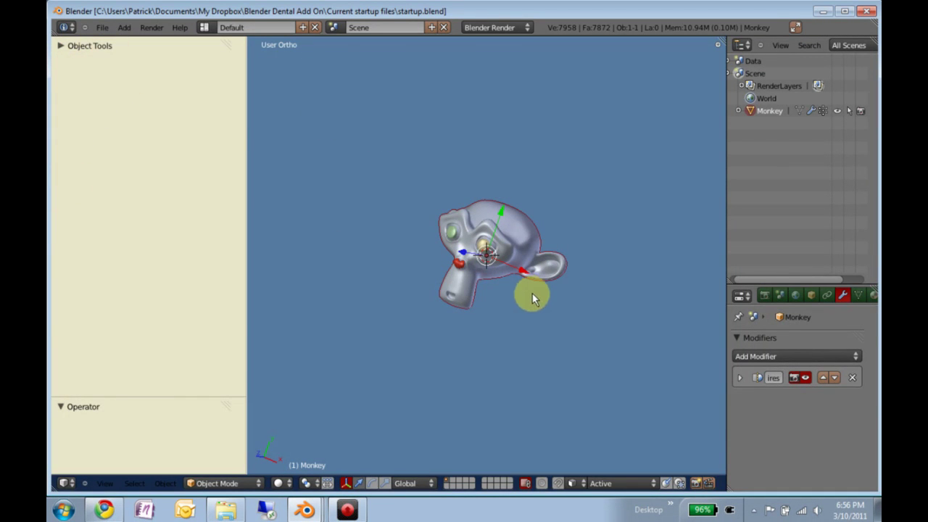
middle_drag(532, 294, 564, 260)
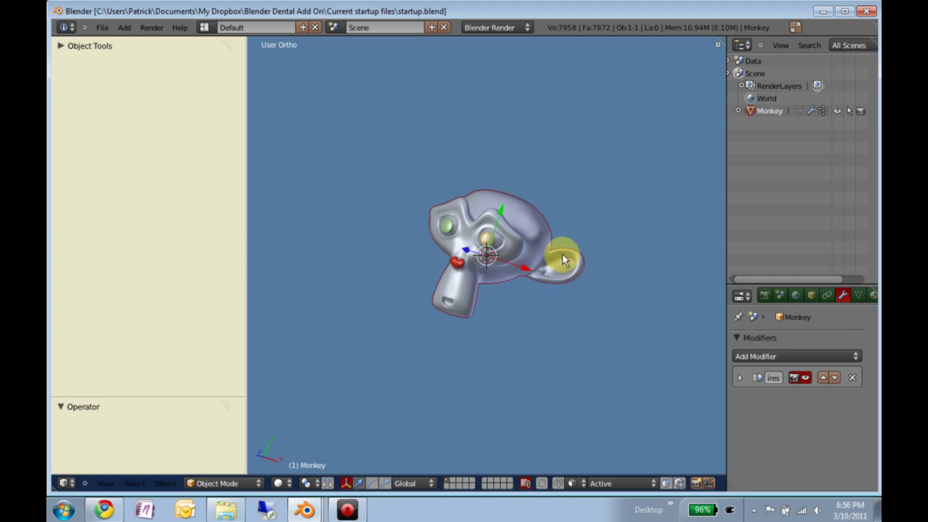
click(104, 29)
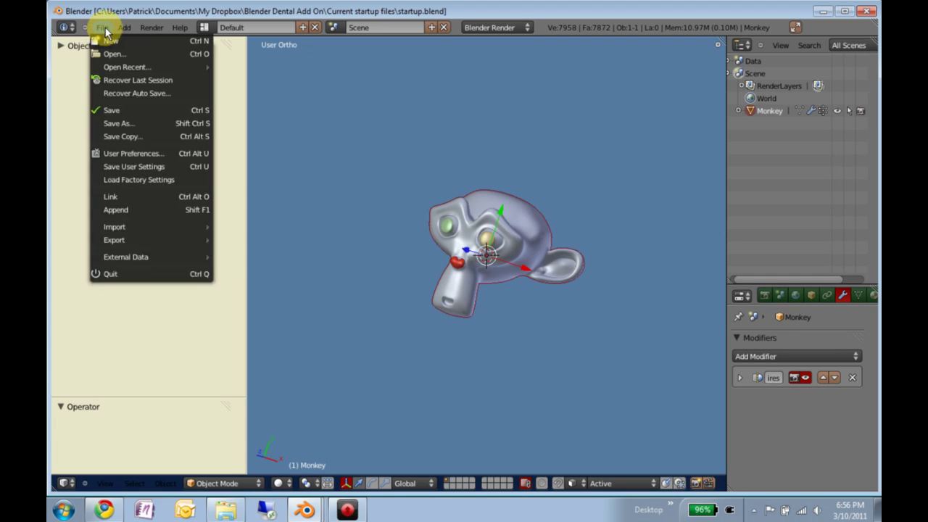
Filter add-ons by 'dent', enable Dental Design Tools Beta and save as default.
click(133, 153)
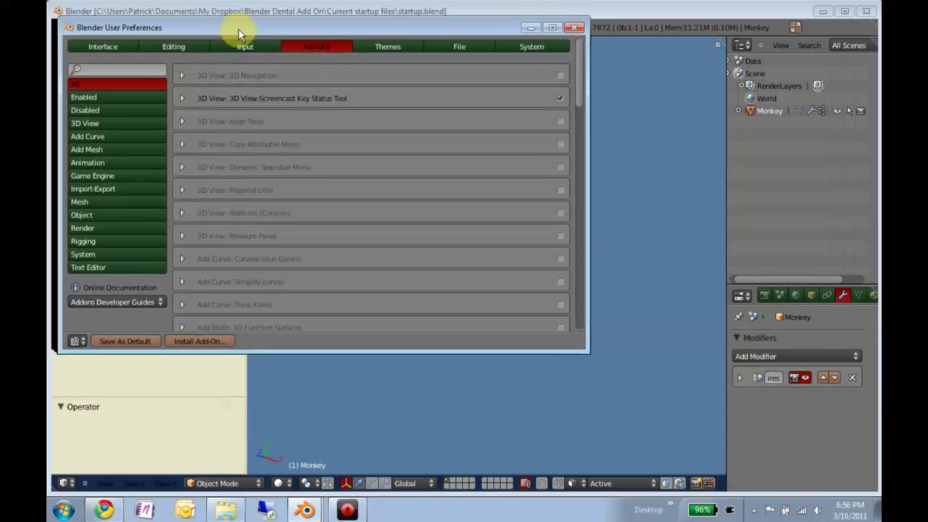
text(dent)
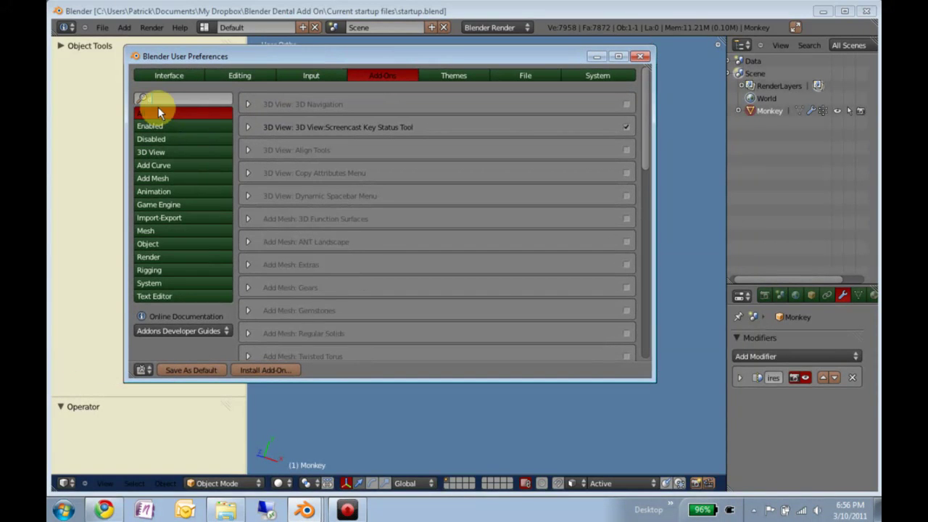
key(Return)
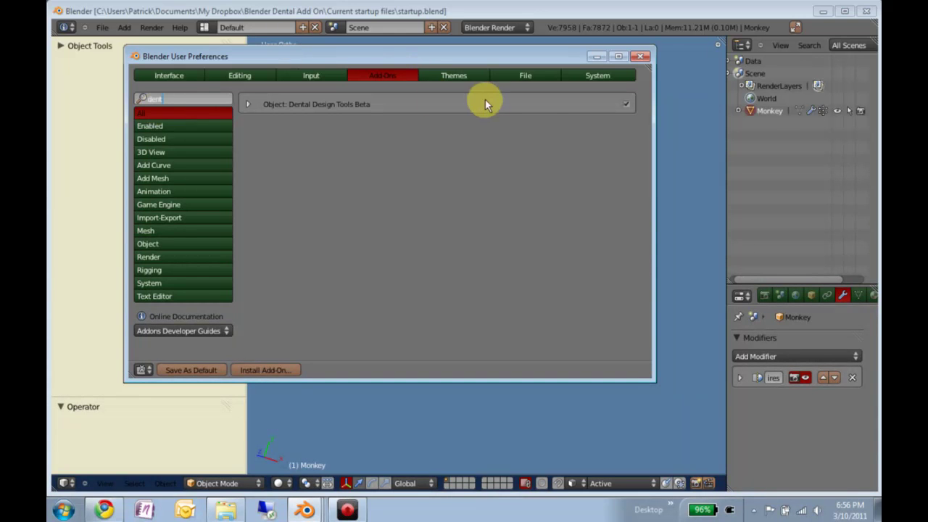
click(627, 104)
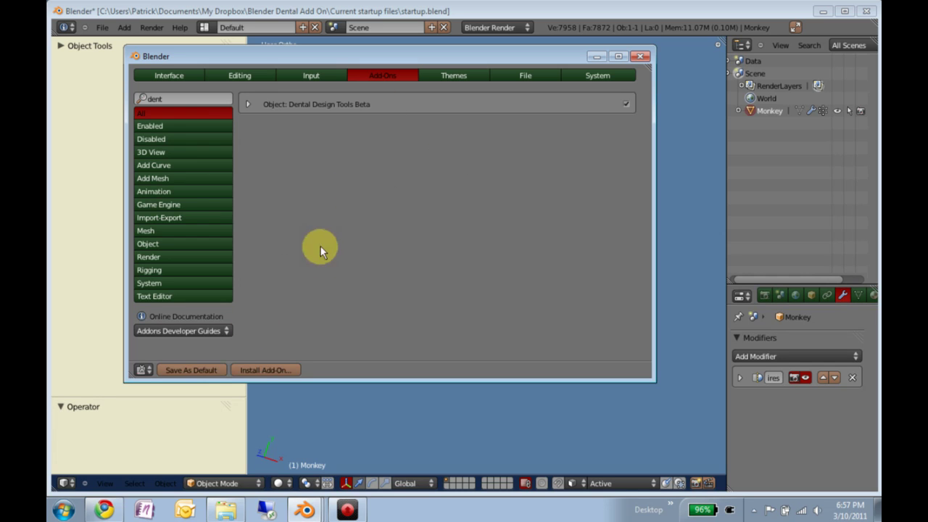
click(187, 369)
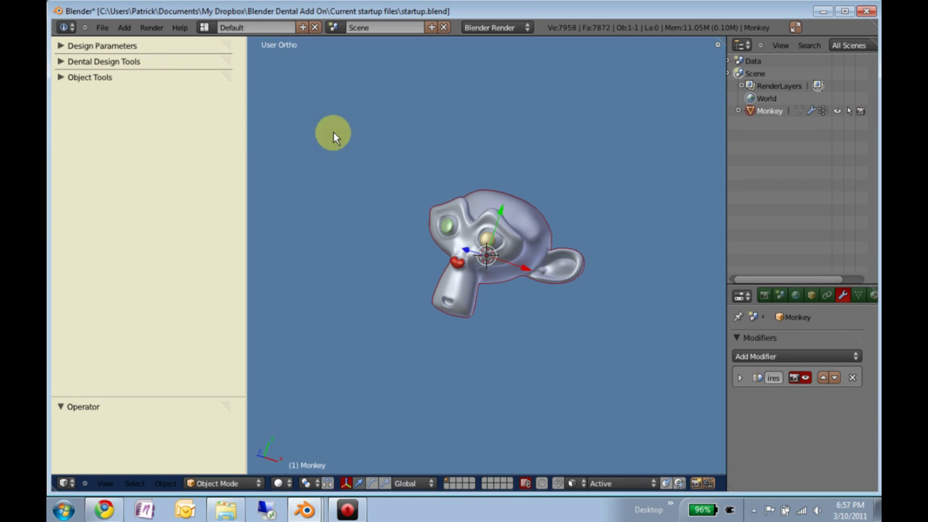
In User Preferences, search 'relax' and make sure Mesh: Relax is enabled.
click(105, 29)
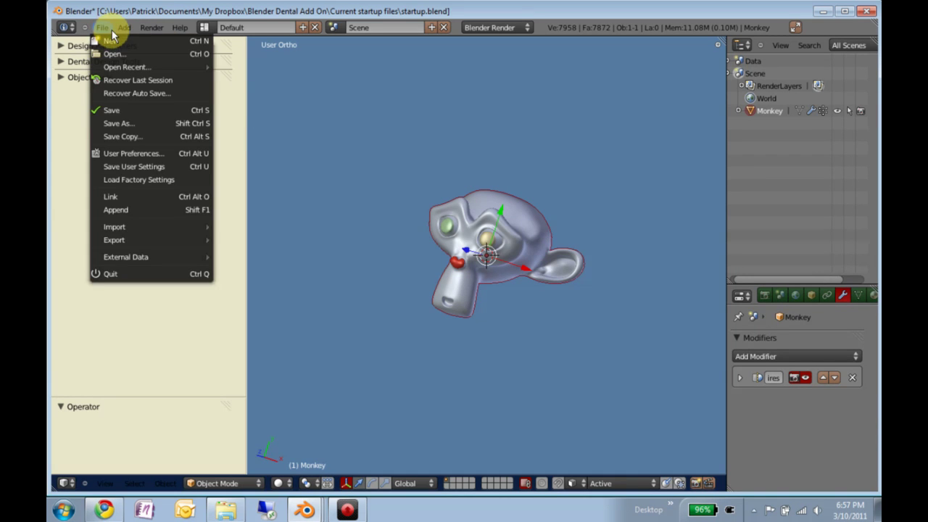
click(131, 151)
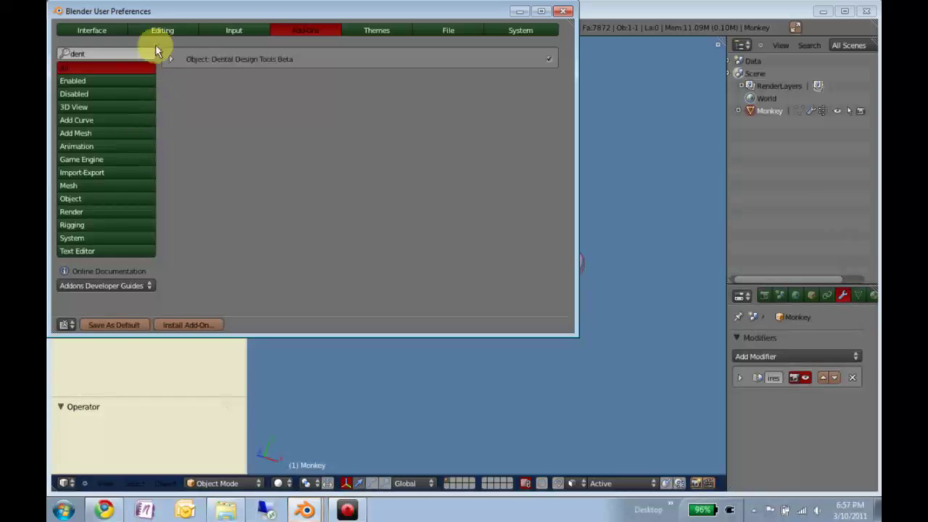
drag(182, 10, 229, 52)
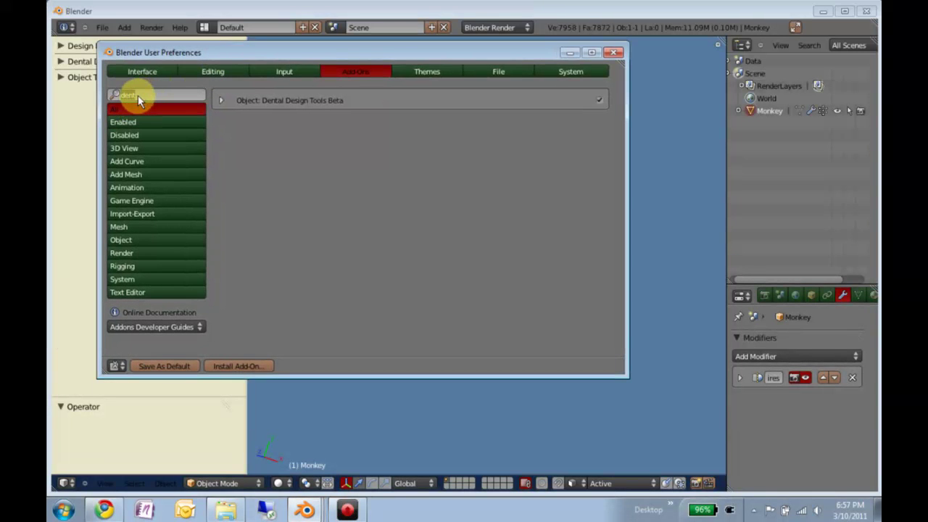
text(relax)
key(Return)
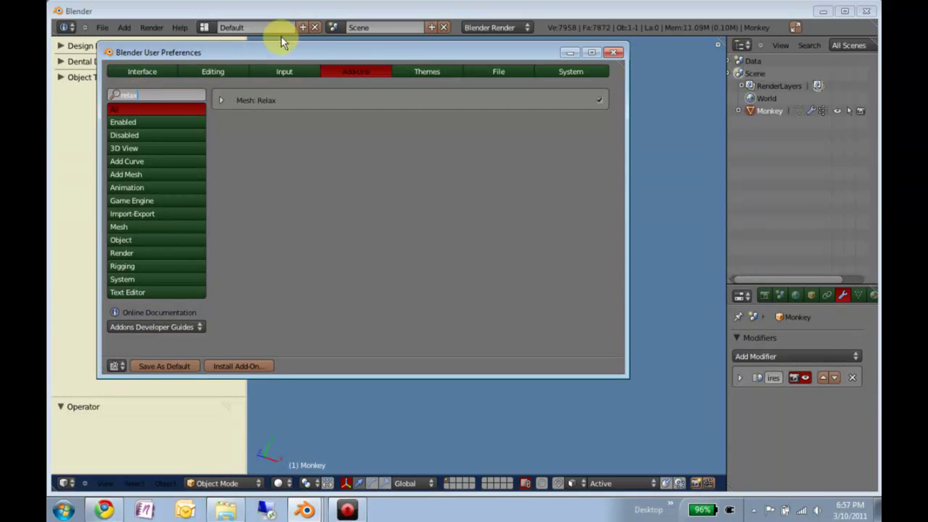
click(600, 100)
click(599, 101)
Search the add-ons for 'stl' and enable the STL format add-on.
click(157, 95)
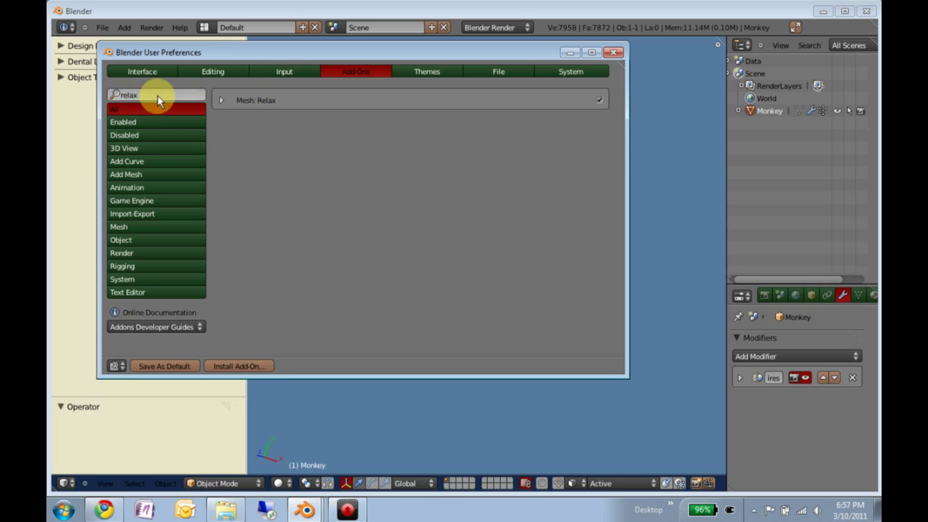
key(BackSpace)
key(Return)
text(im)
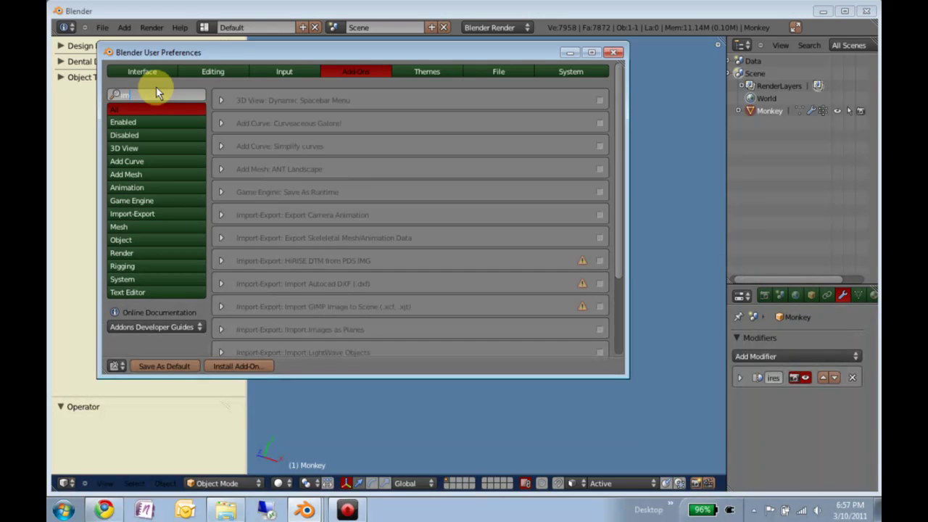
text(port)
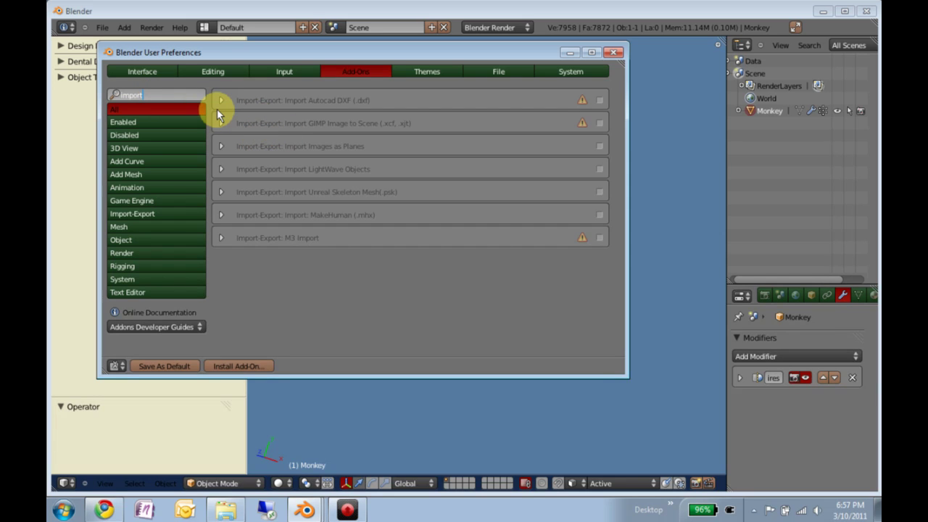
key(BackSpace)
text(stl)
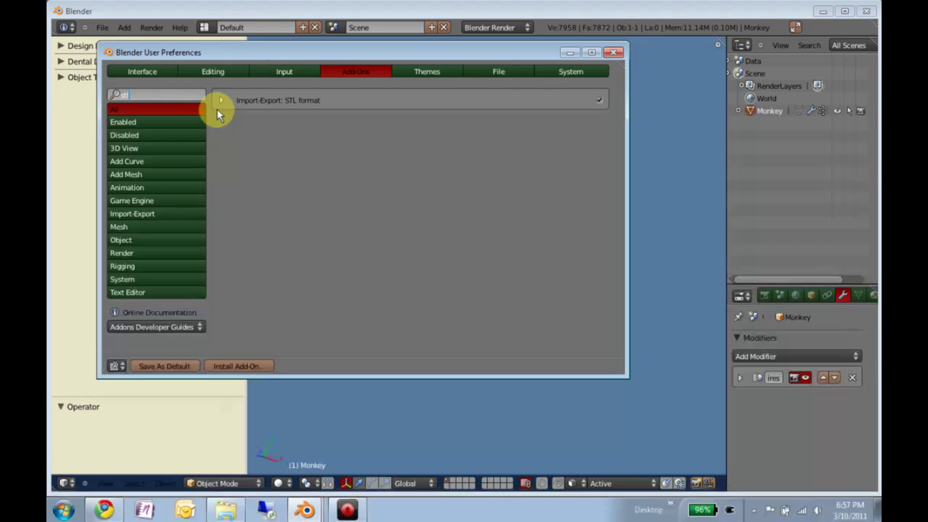
click(602, 99)
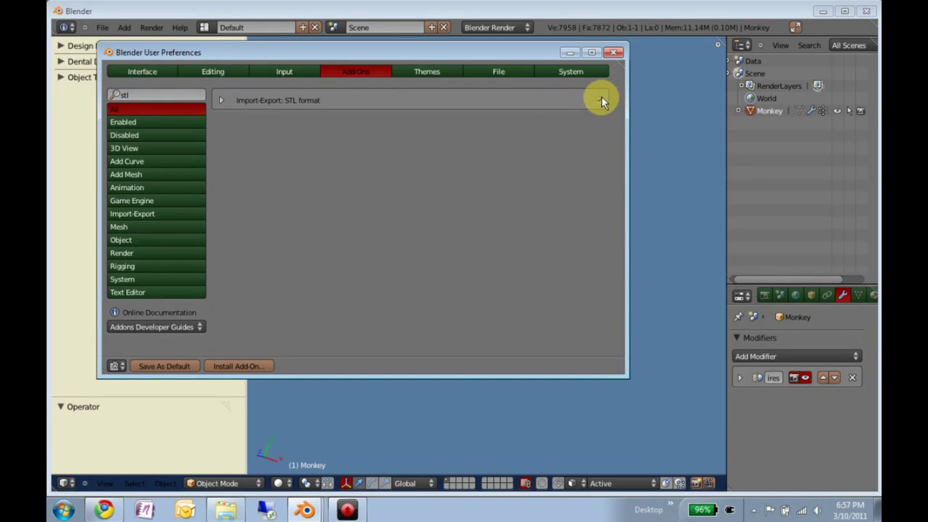
click(600, 99)
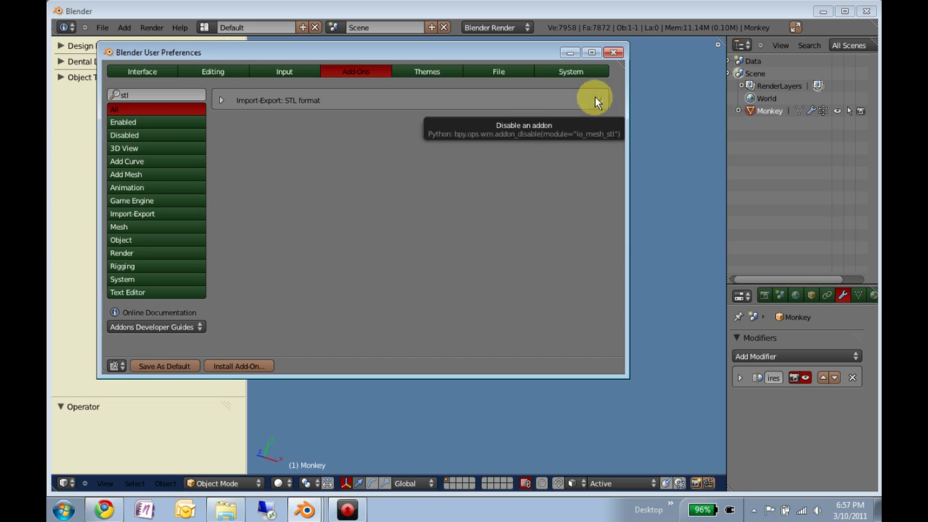
Search '3d', enable 3D Navigation, and save the preferences as default.
key(BackSpace)
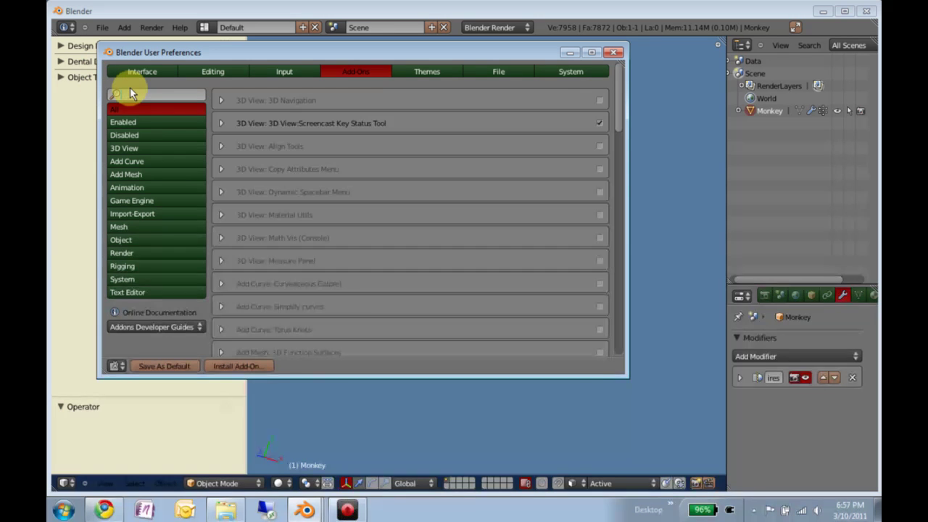
text(3d)
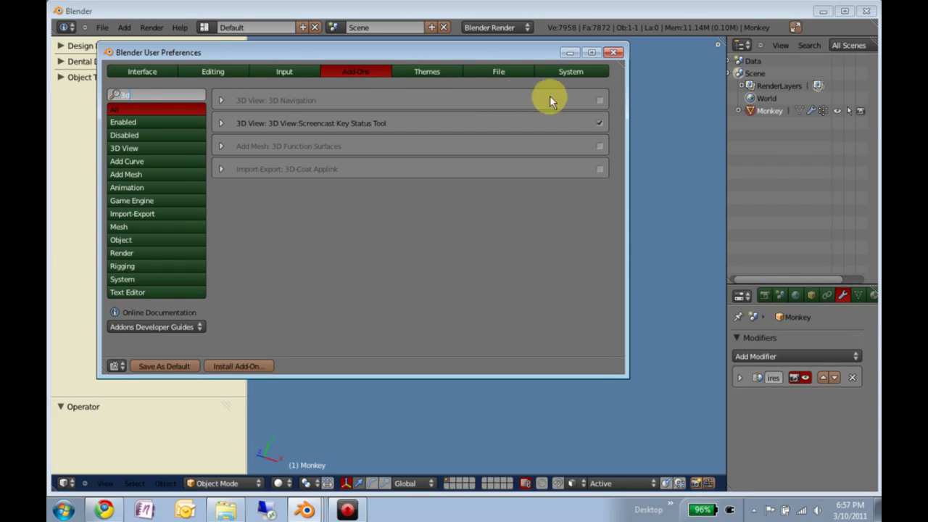
key(Return)
click(599, 101)
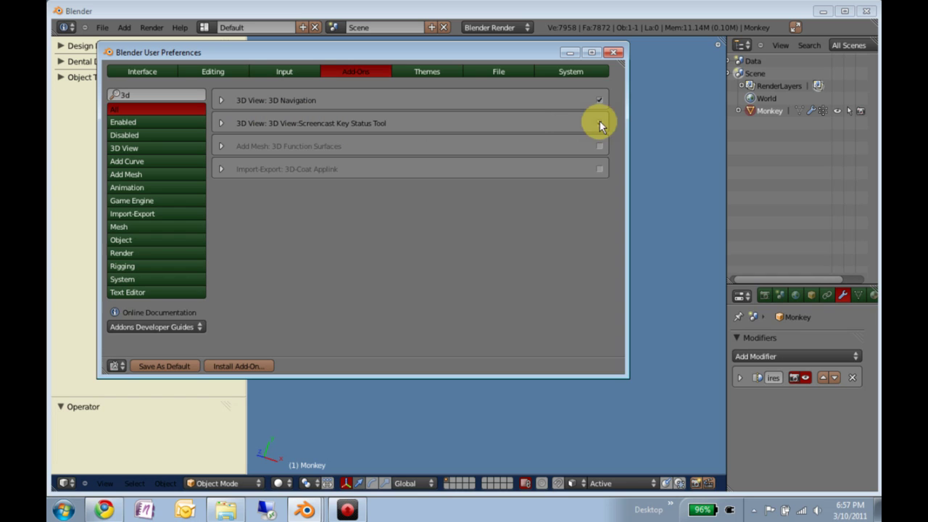
click(164, 366)
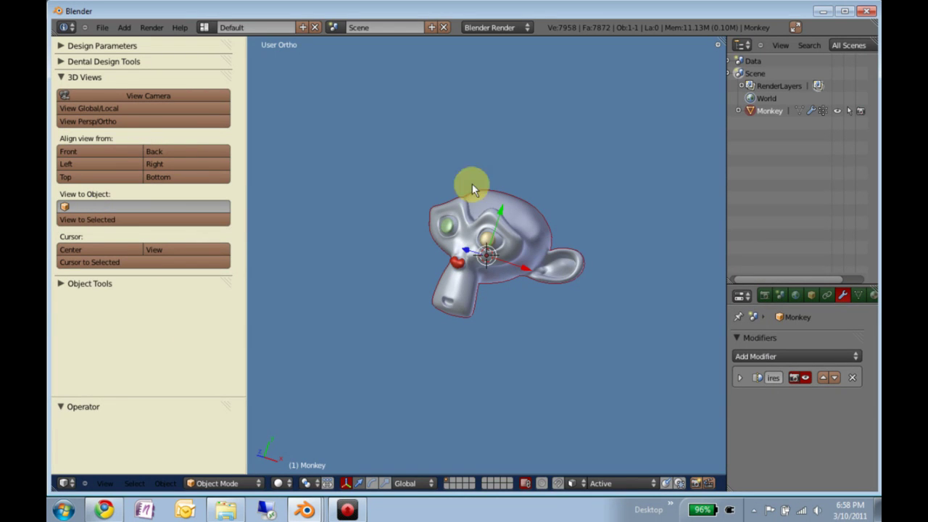
View the monkey from top, right, front and left, then collapse 3D Views.
key(KP_1)
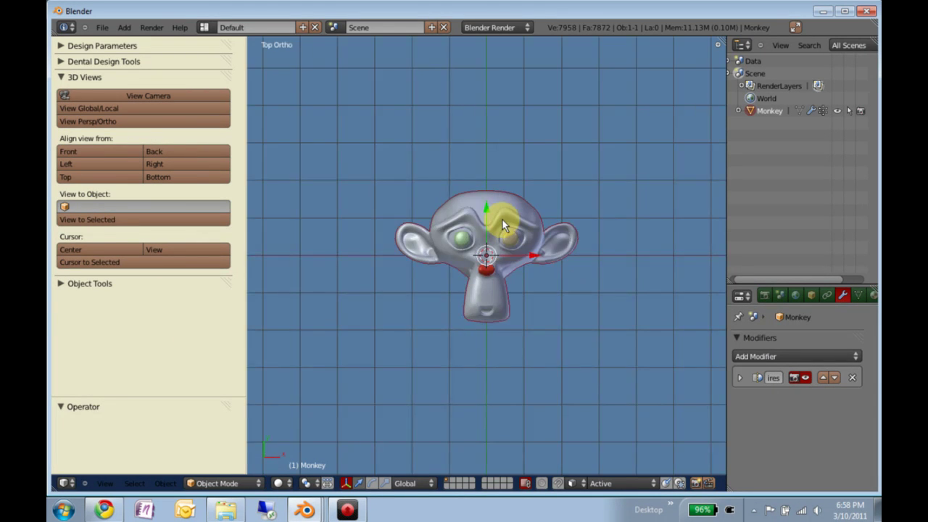
key(KP_3)
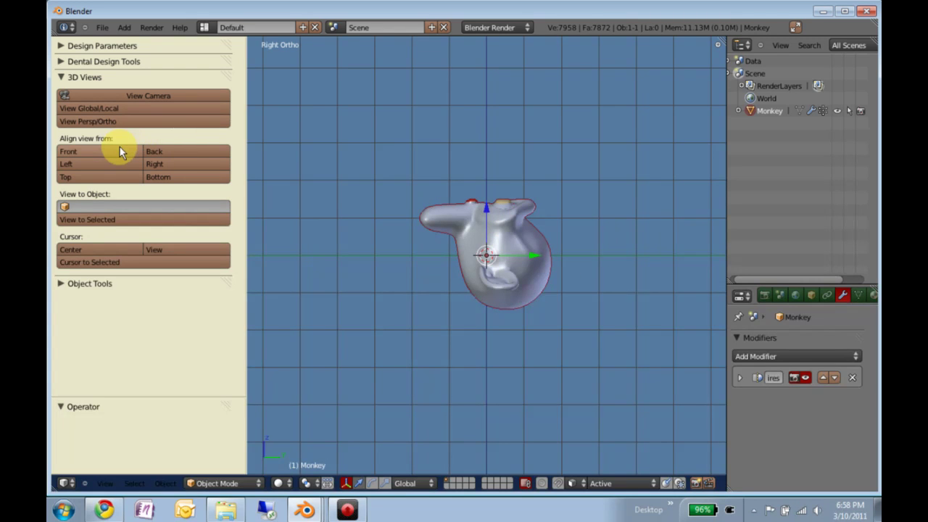
click(119, 152)
click(118, 164)
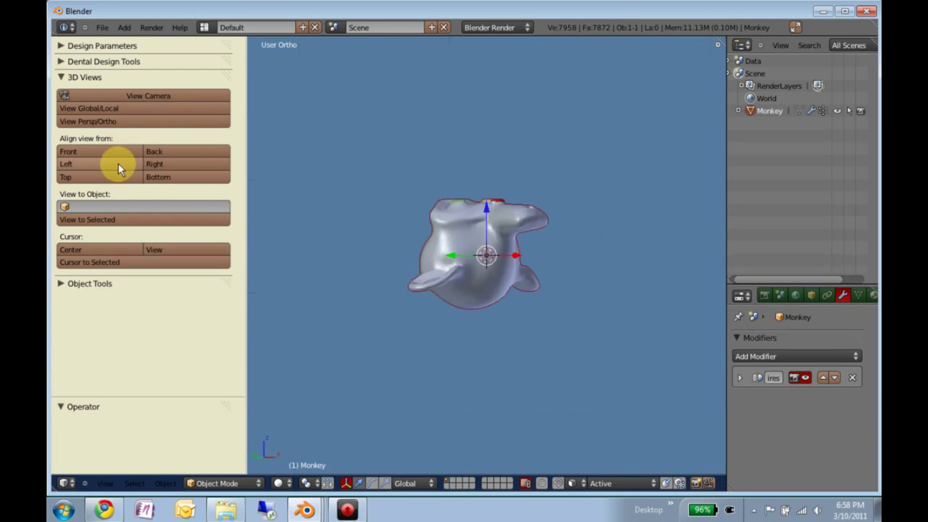
click(62, 77)
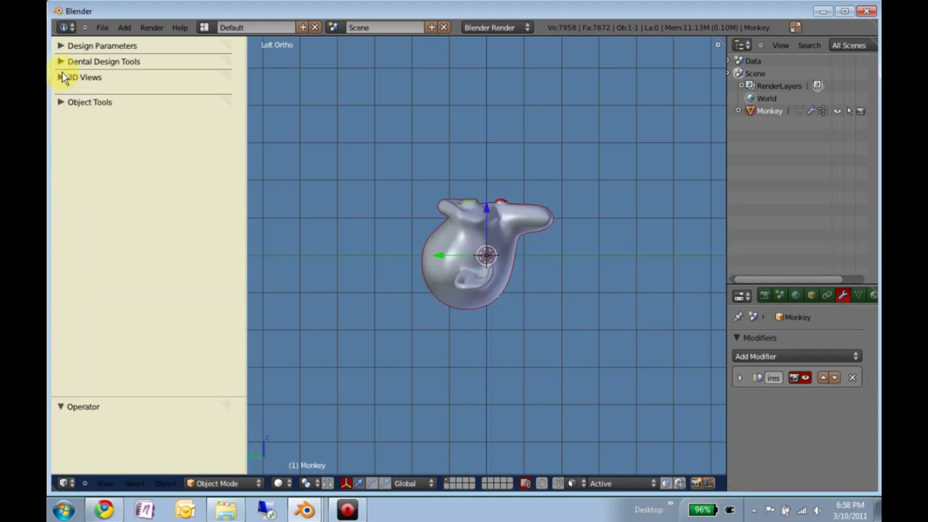
Expand and collapse the Dental Design Tools and Design Parameters sections to inspect them.
click(61, 61)
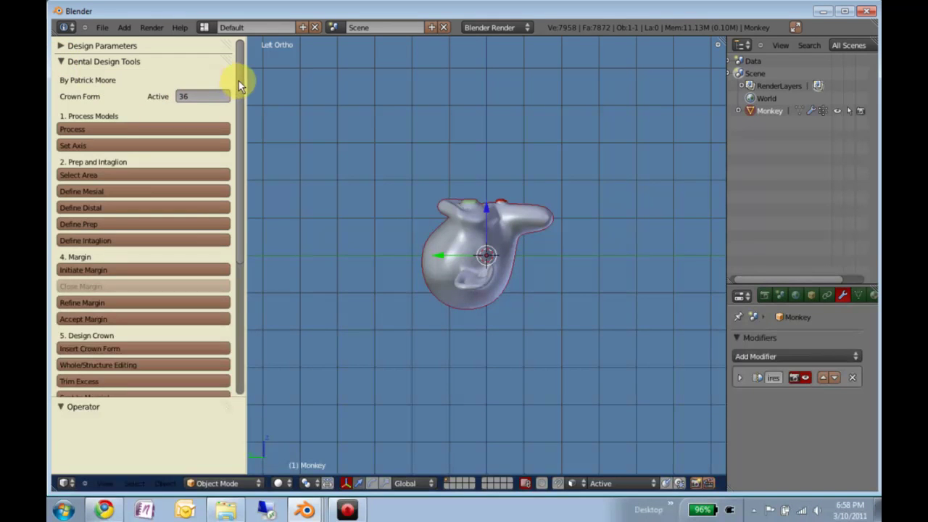
drag(239, 80, 259, 120)
click(64, 61)
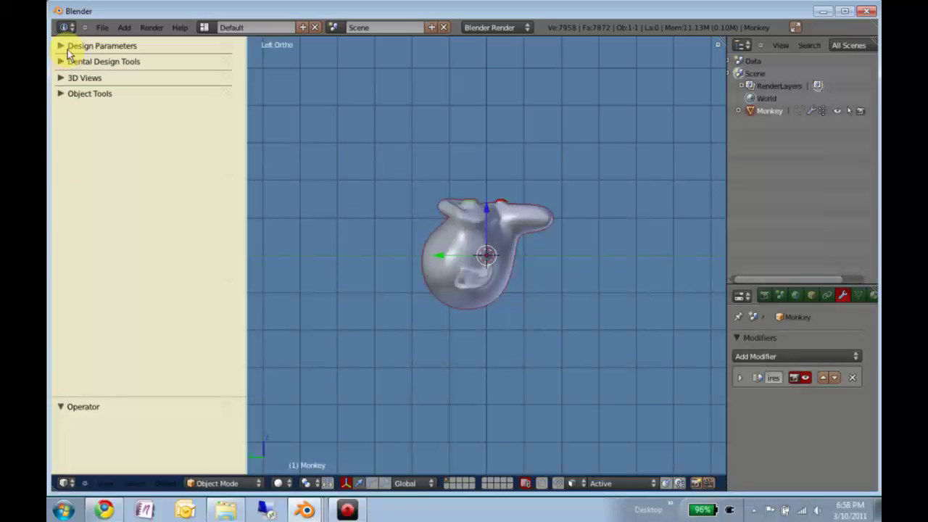
click(67, 47)
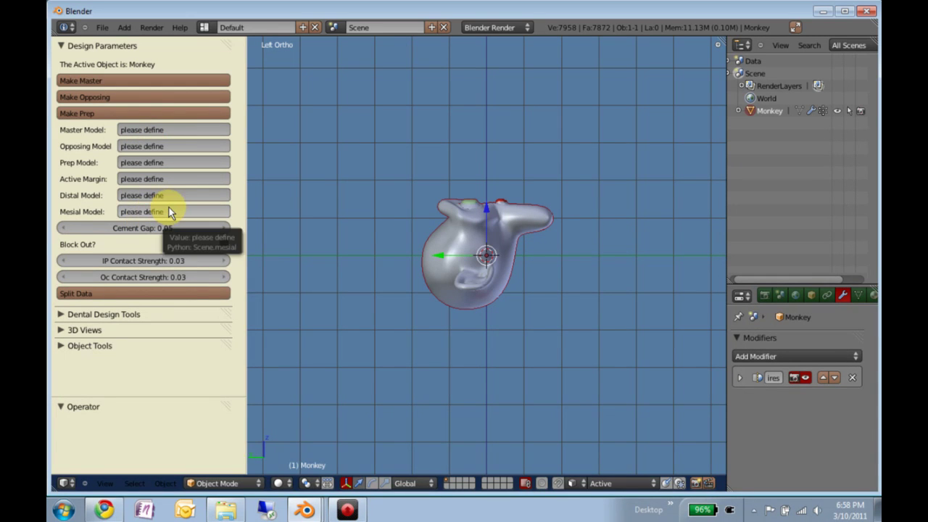
click(63, 45)
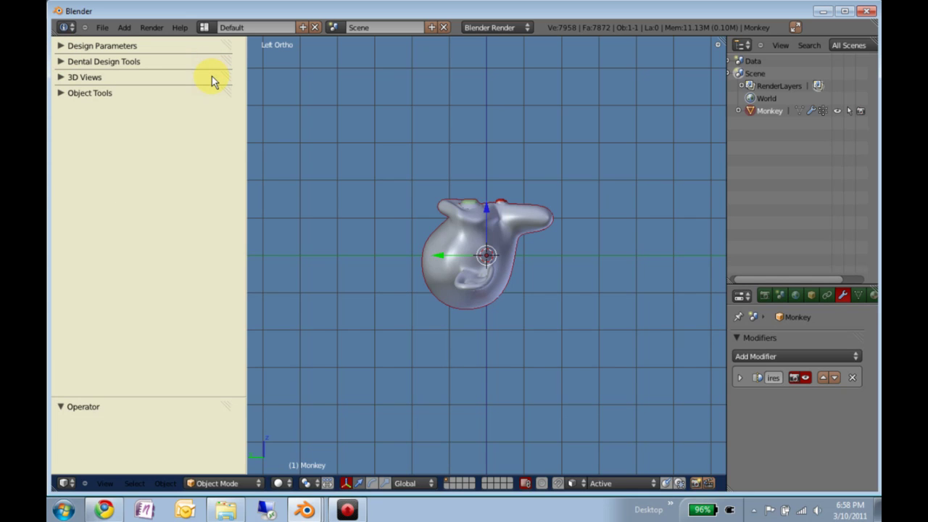